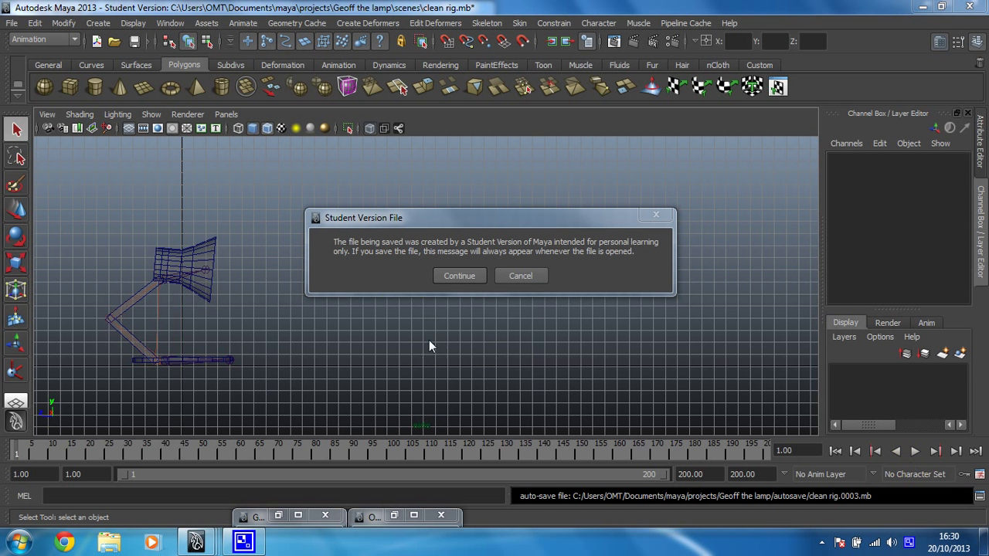
Accept the student version notice, switch to the shaded perspective view and play back the lamp's animation
left_click(456, 275)
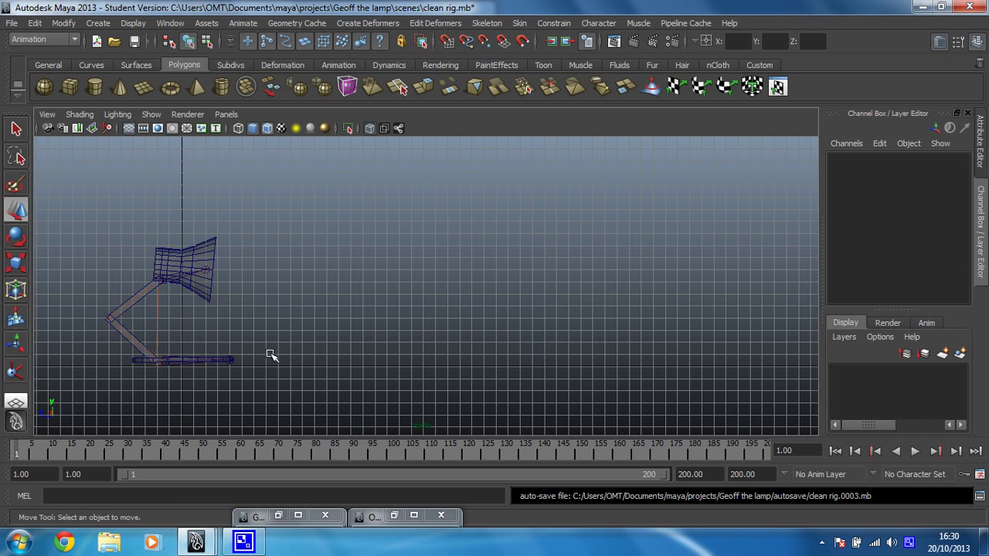
key("space")
key("space")
left_click(550, 206)
right_click_drag(550, 206, 513, 256, "alt")
left_click_drag(585, 274, 371, 266, "alt")
left_click(915, 451)
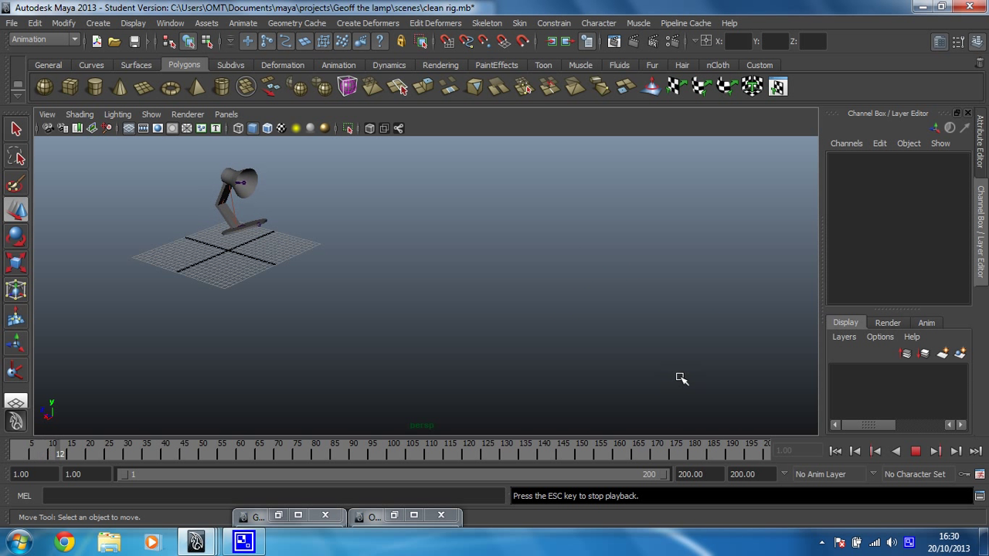
left_click(916, 452)
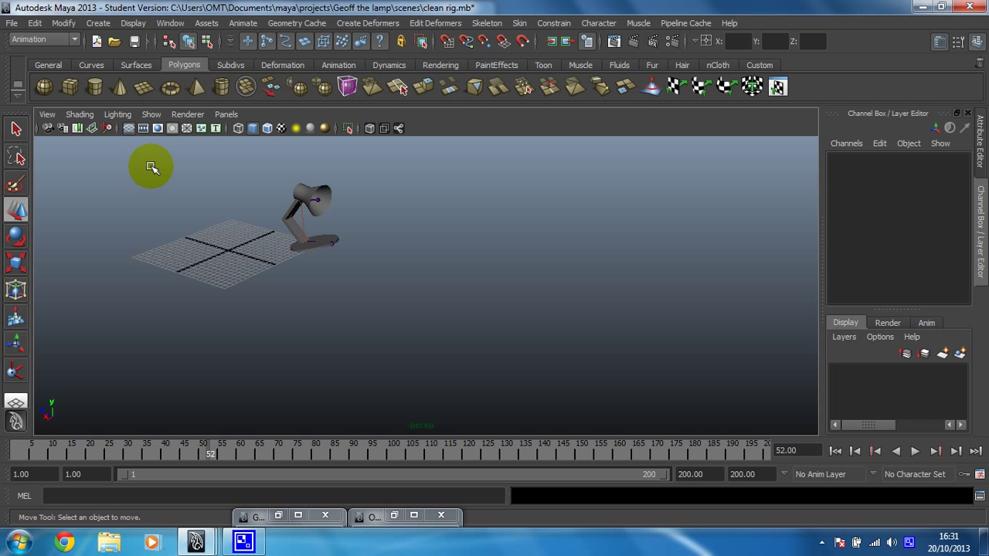
Hide joints and IK handles in the perspective view
left_click(148, 116)
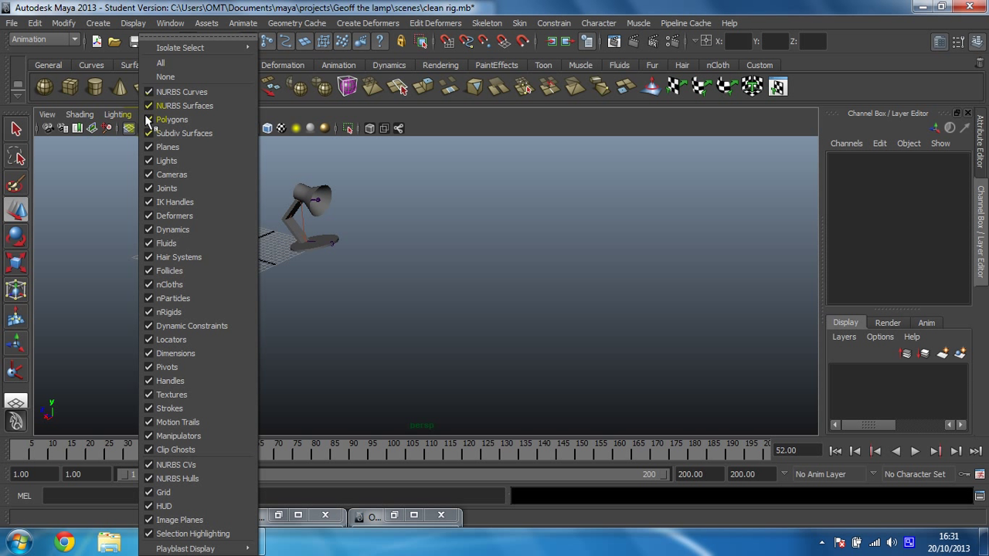
left_click(159, 191)
left_click(147, 116)
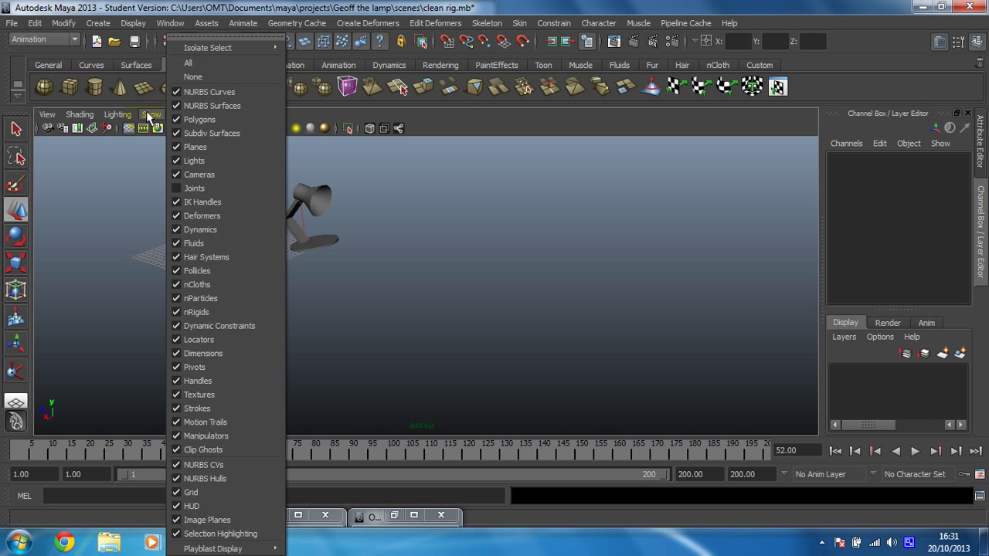
left_click(170, 199)
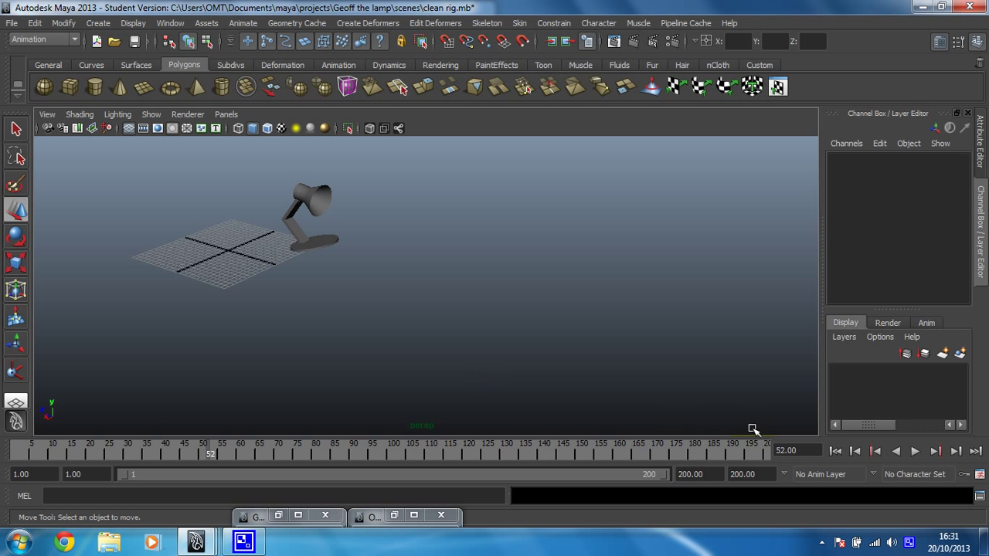
Play the hop animation from the first frame without the rig showing, and return to frame 1
left_click(835, 450)
left_click(916, 451)
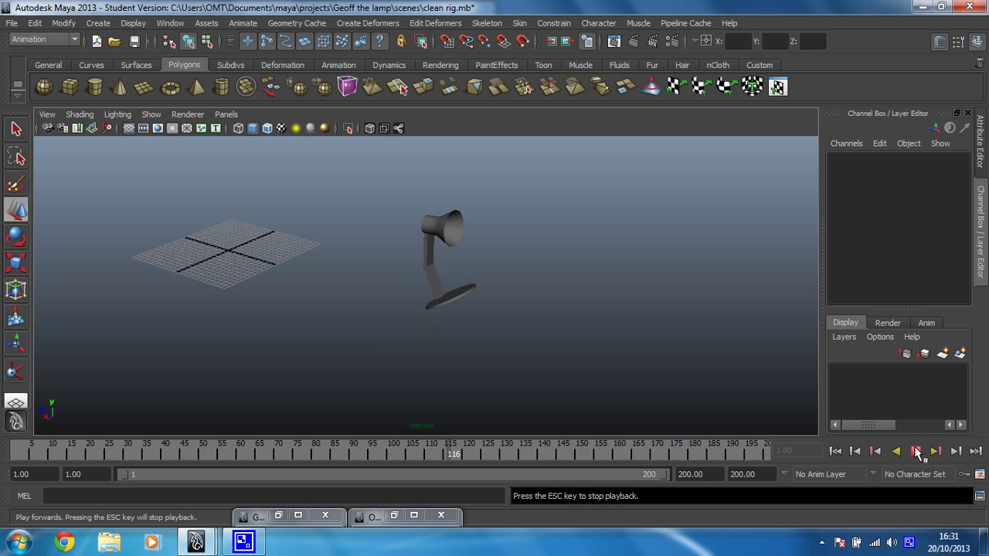
left_click(916, 452)
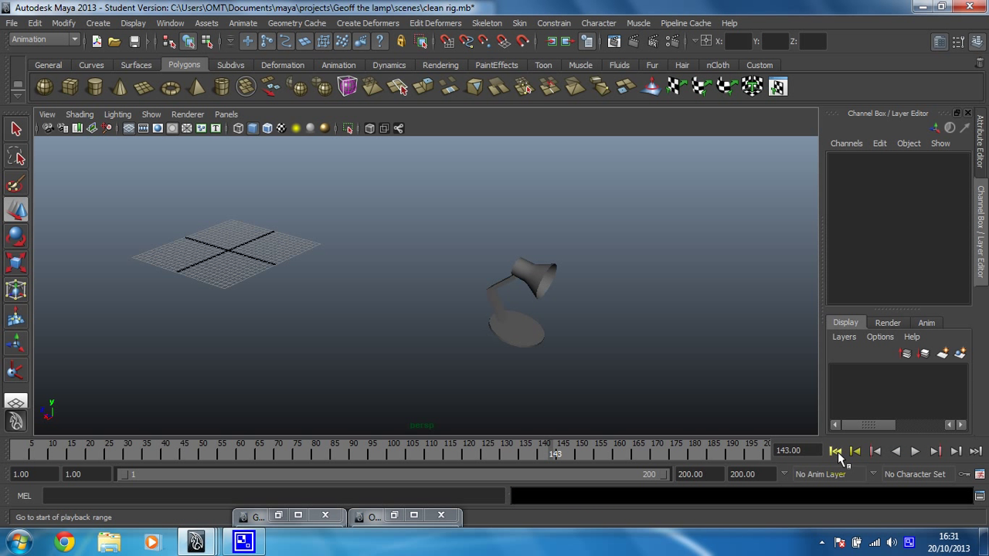
left_click(836, 452)
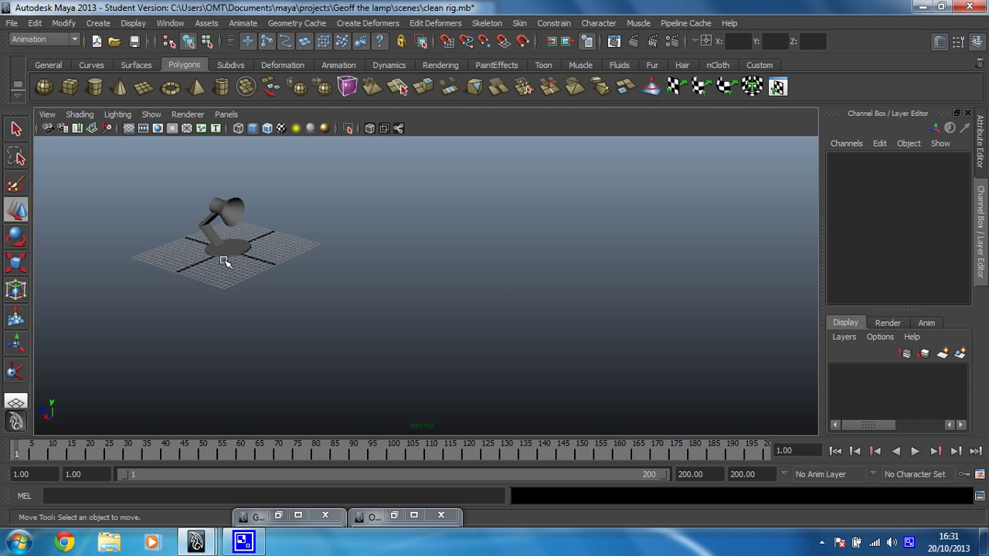
Create a spot light at the origin beneath the lamp
left_click_drag(224, 261, 261, 256, "alt")
mouse_move(241, 255)
middle_mouse_down("alt")
mouse_move(274, 273)
mouse_move(229, 267)
mouse_move(251, 250)
middle_mouse_up("alt")
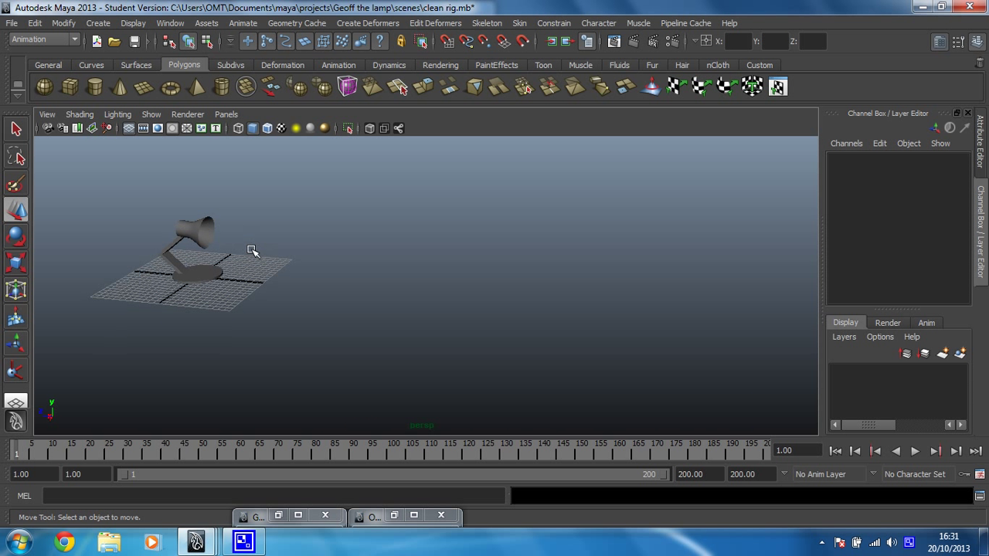
left_click(97, 23)
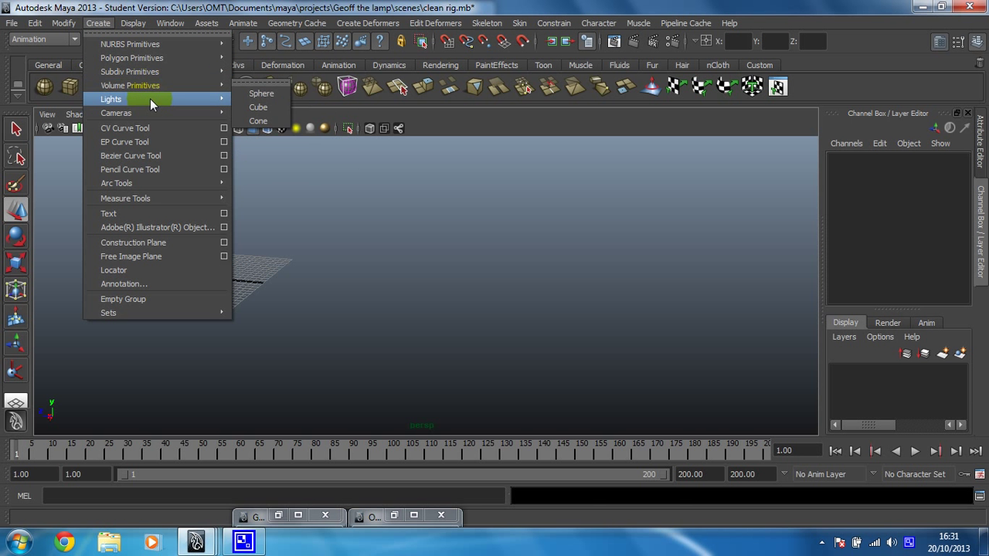
mouse_move(159, 99)
left_click(266, 148)
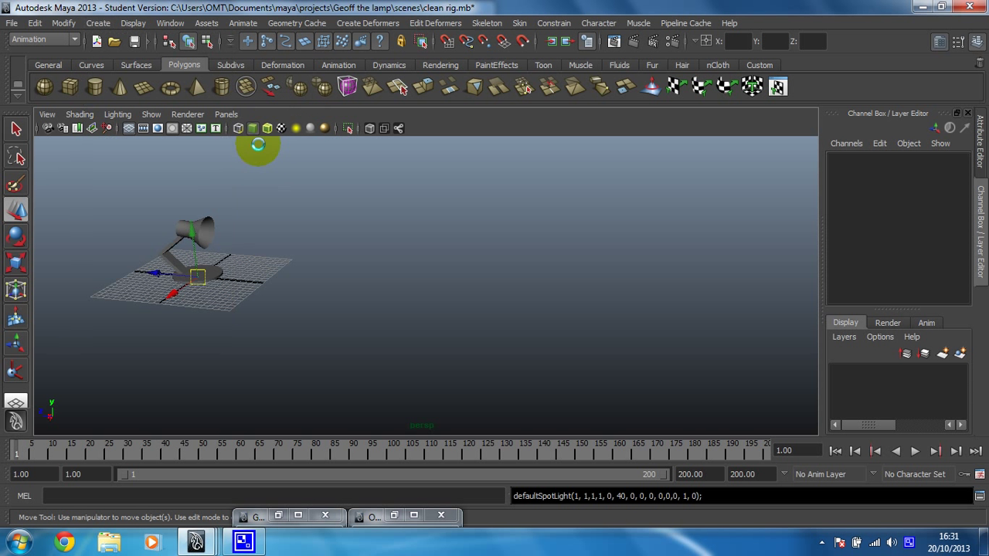
Move the spot light into the back of the lamp's head, at about Y 8.384 and Z 1.483
key("space")
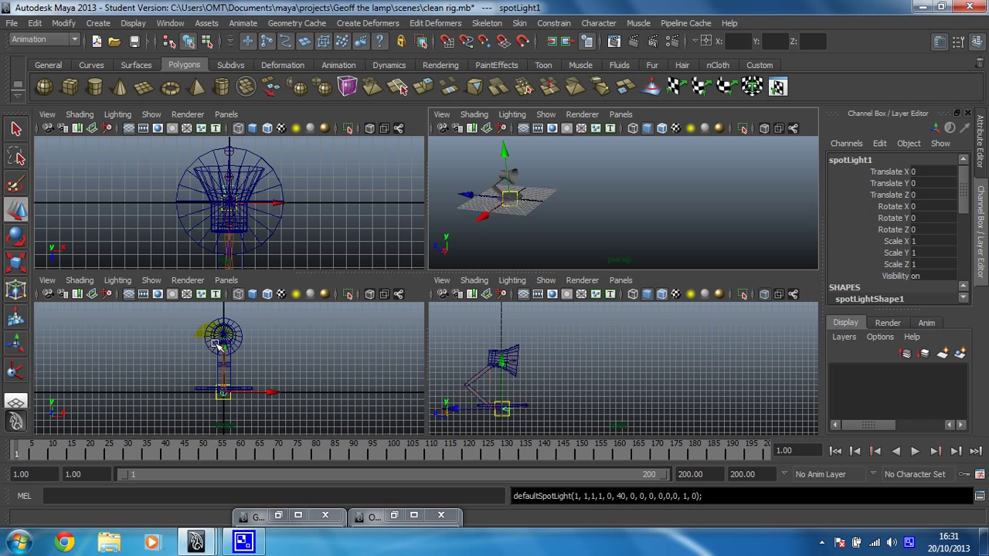
left_click_drag(222, 346, 231, 285)
key("f")
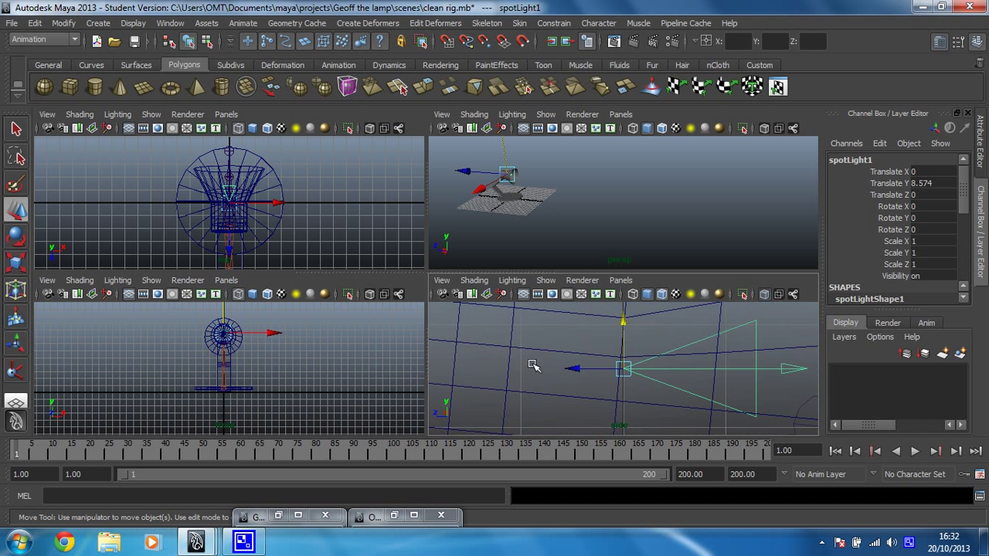
scroll(555, 364, "down", 5)
scroll(555, 366, "up", 5)
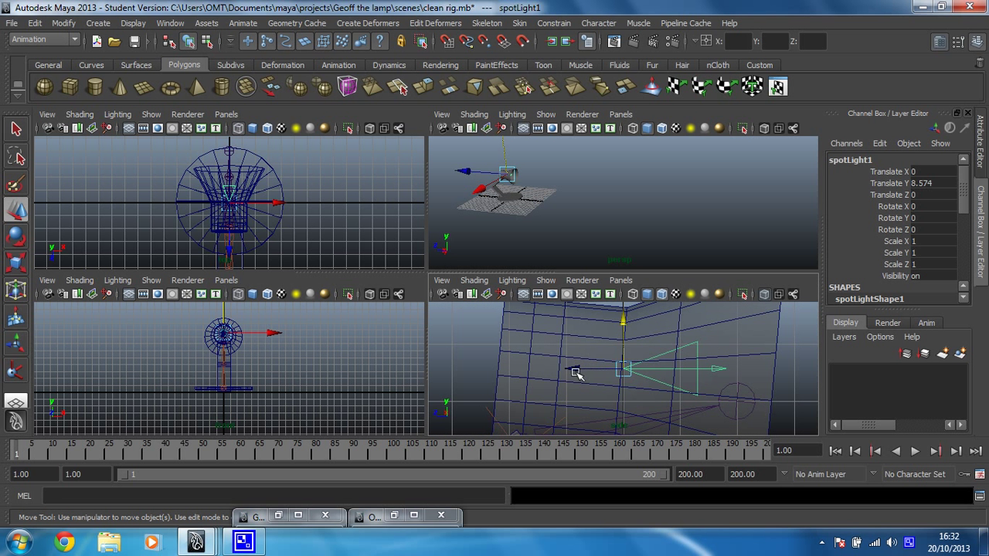
left_click_drag(566, 371, 485, 370)
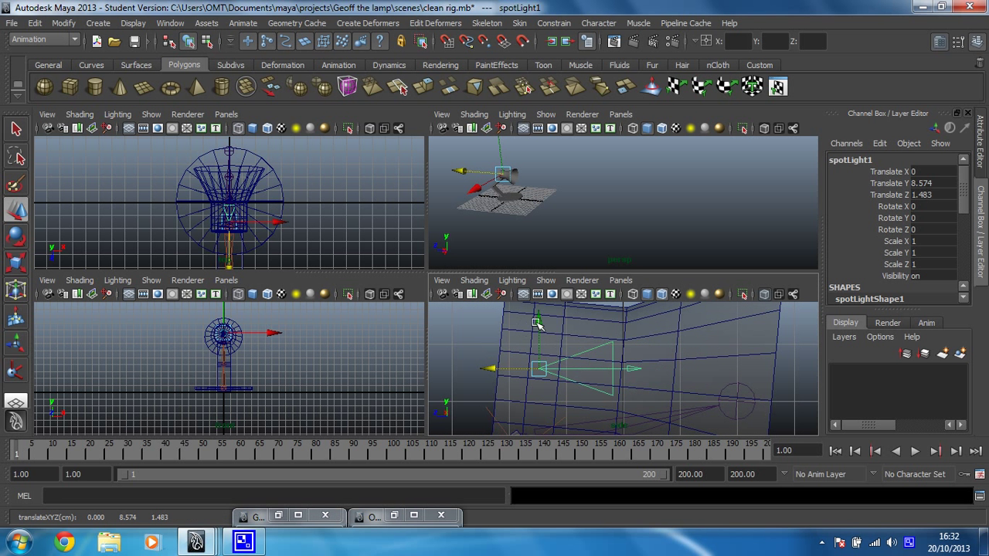
left_click_drag(539, 324, 596, 338)
Tilt the spot light to about -5.6 degrees in X to match the shade and scale it uniformly to about 2.44
key("e")
key("w")
key("e")
scroll(596, 338, "down", 7)
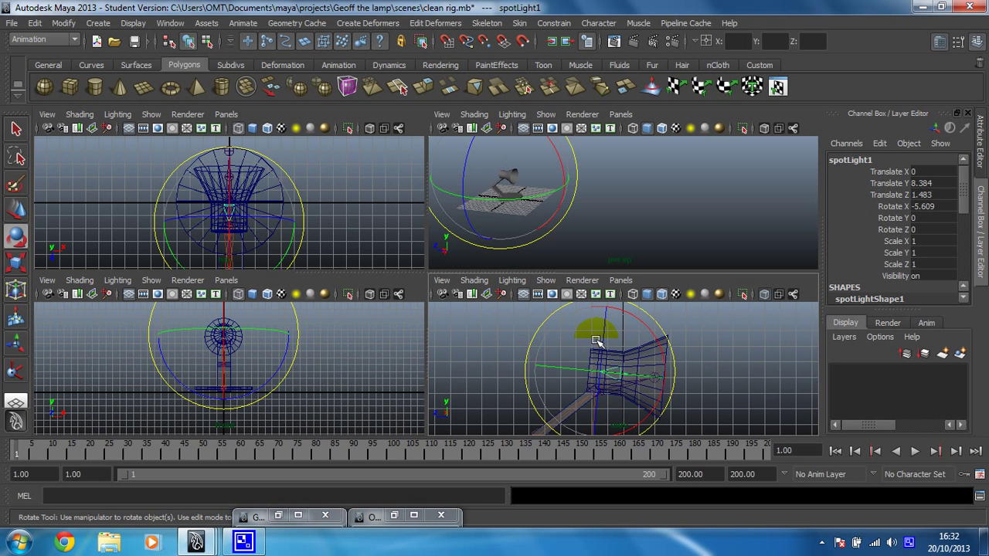
key("r")
left_click_drag(602, 371, 731, 350)
Set the spot light's cone angle to about 63.5 and its penumbra angle to about 5.46
left_click(980, 143)
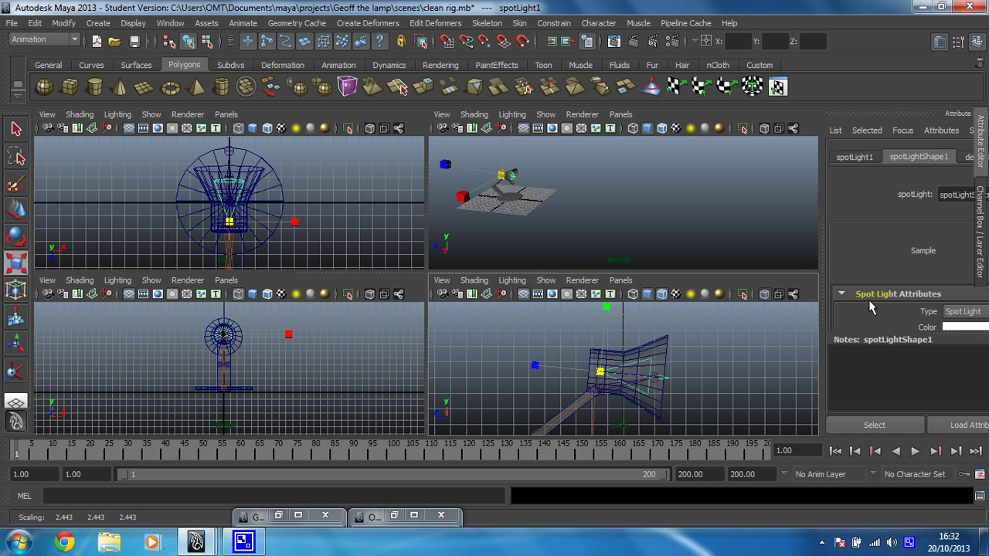
left_click_drag(821, 356, 828, 429)
scroll(854, 372, "down", 2)
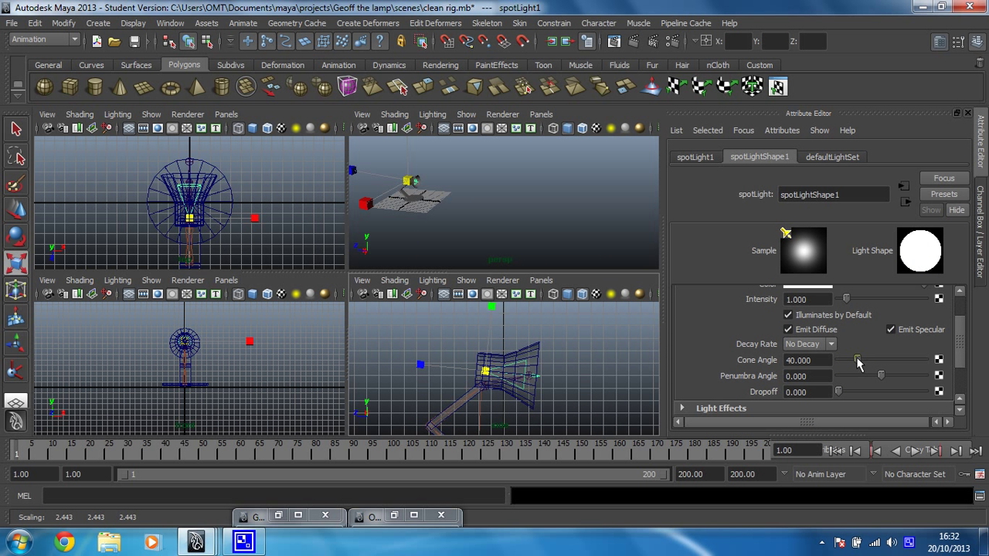
left_click_drag(857, 361, 871, 363)
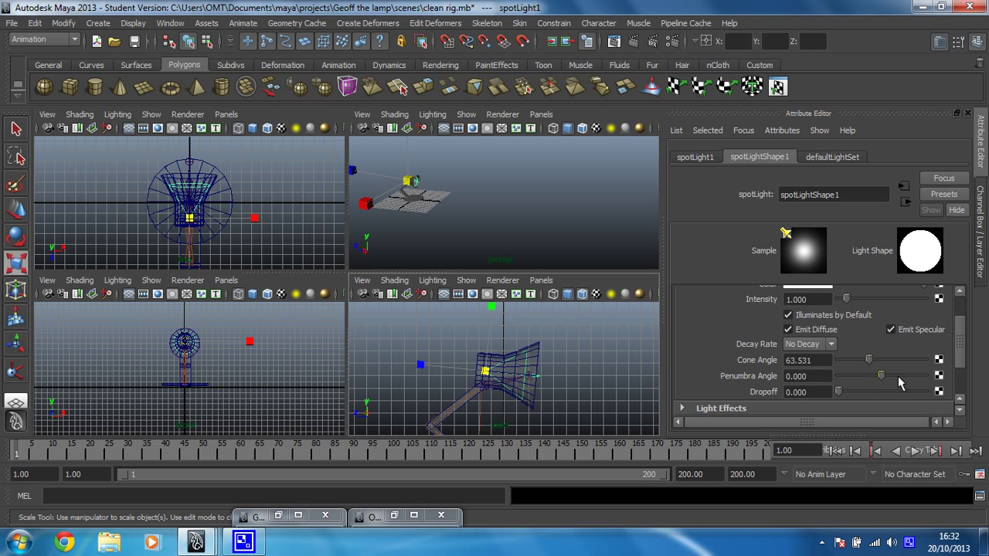
left_click_drag(884, 380, 906, 376)
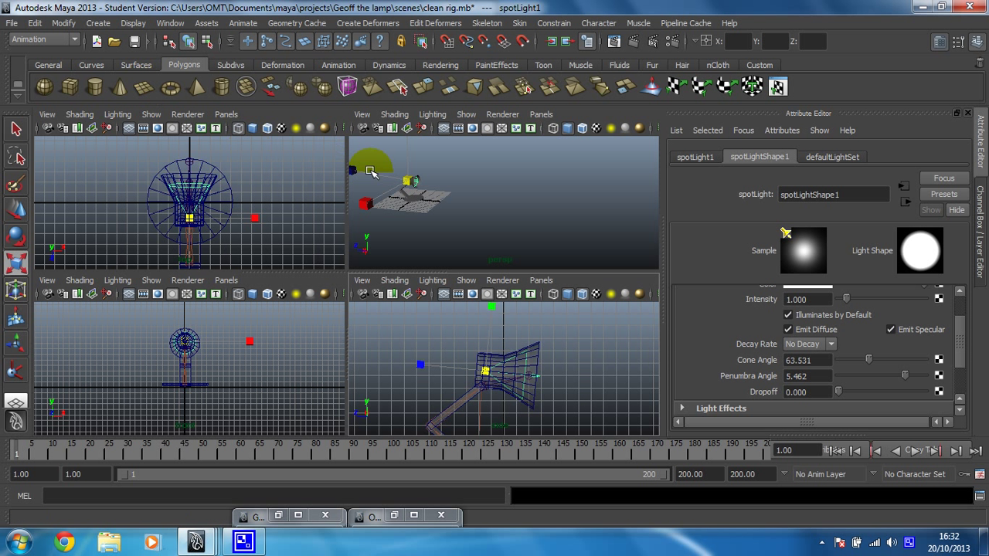
Draw a long polygon plane under the lamp as a floor and show it in the maximized perspective view
scroll(411, 186, "down", 3)
left_click(136, 90)
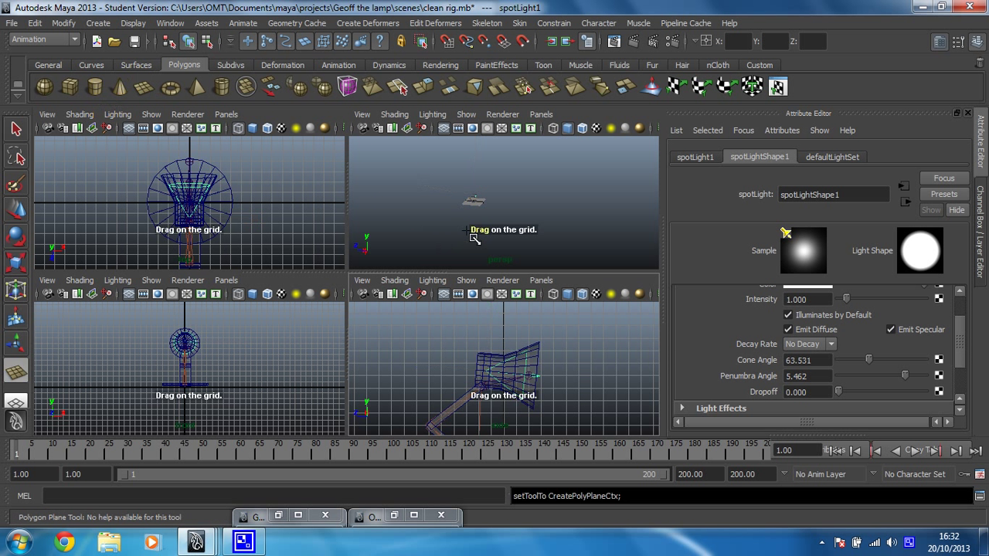
left_click_drag(454, 213, 631, 214)
left_click(458, 234)
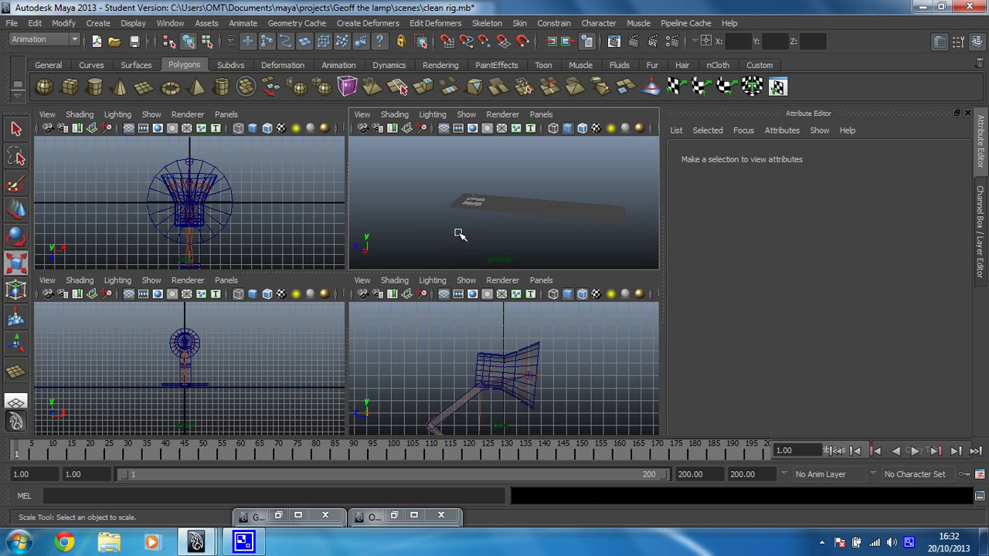
scroll(468, 230, "up", 5)
left_click_drag(478, 224, 451, 195, "alt")
key("space")
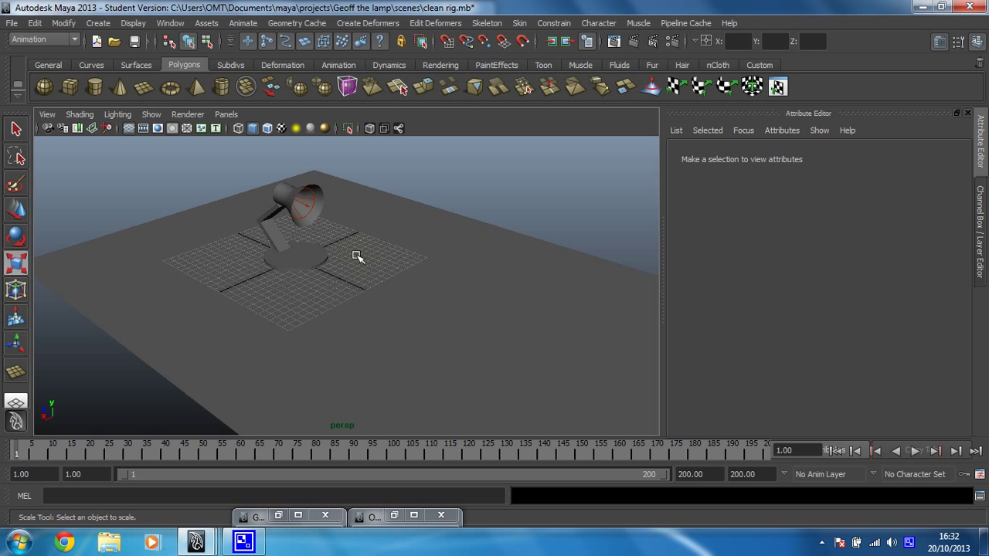
Try to preview the perspective view with all scene lights and high-quality rendering, and return to default lighting
left_click(296, 129)
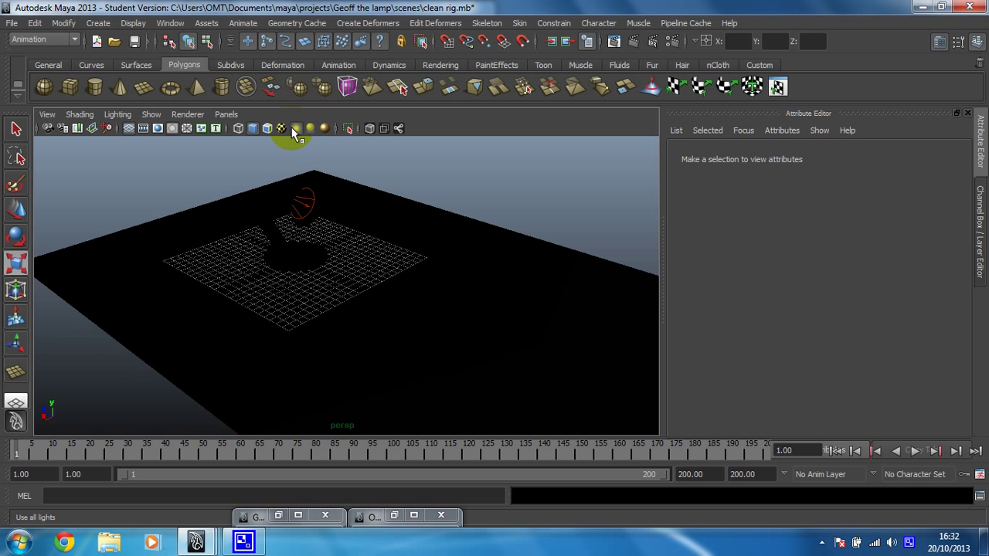
left_click(327, 128)
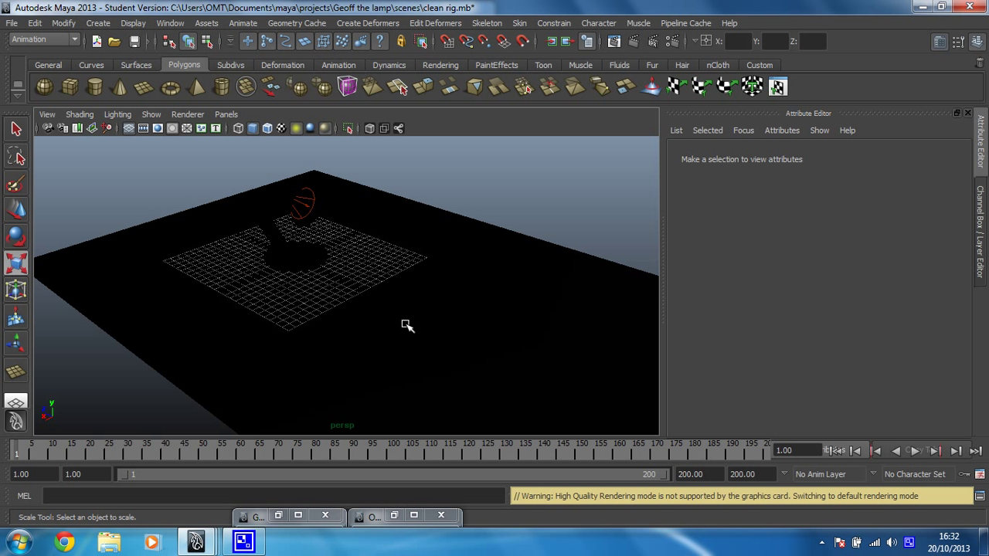
left_click(285, 198)
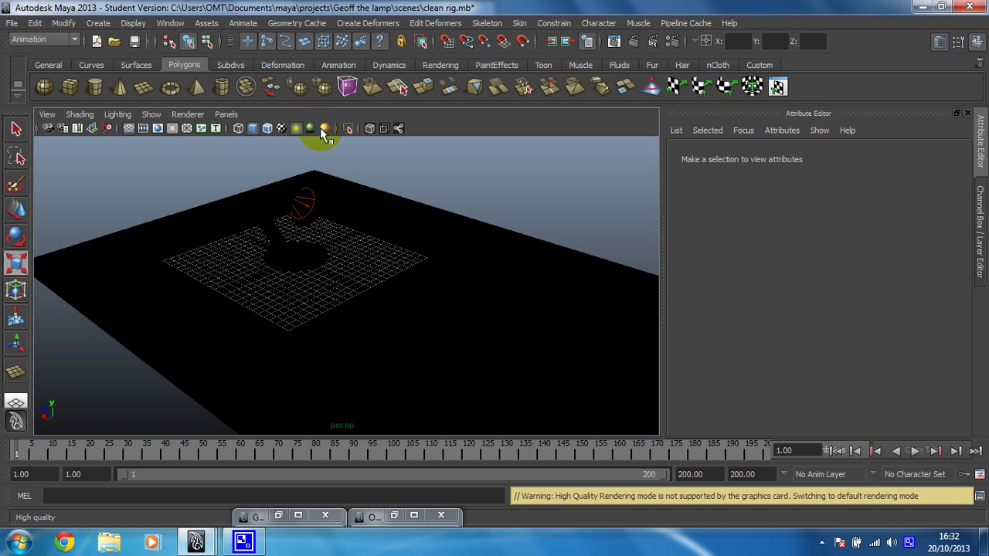
left_click(298, 126)
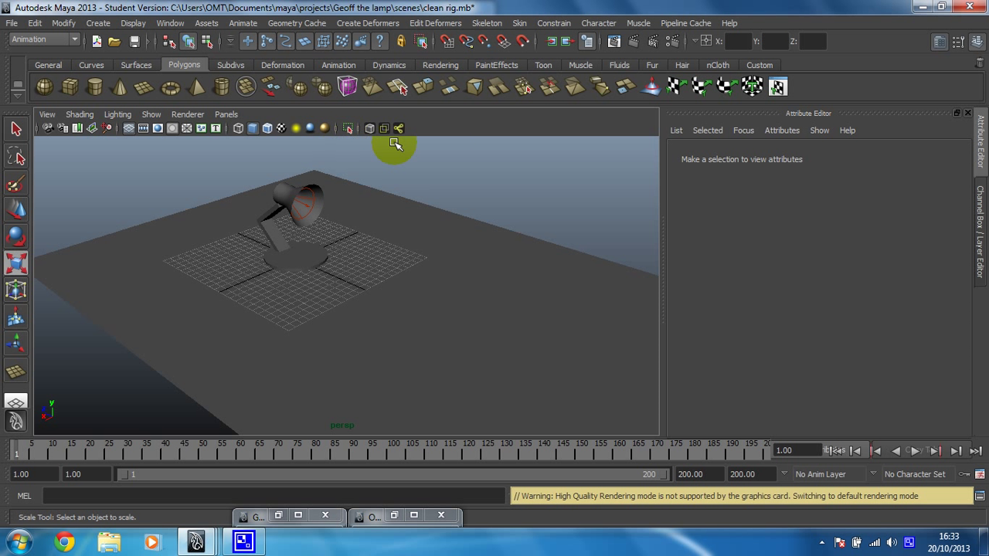
Render the current frame from the perspective camera to check the spot light on the floor, and close the render
scroll(446, 139, "down", 3)
scroll(517, 286, "down", 2)
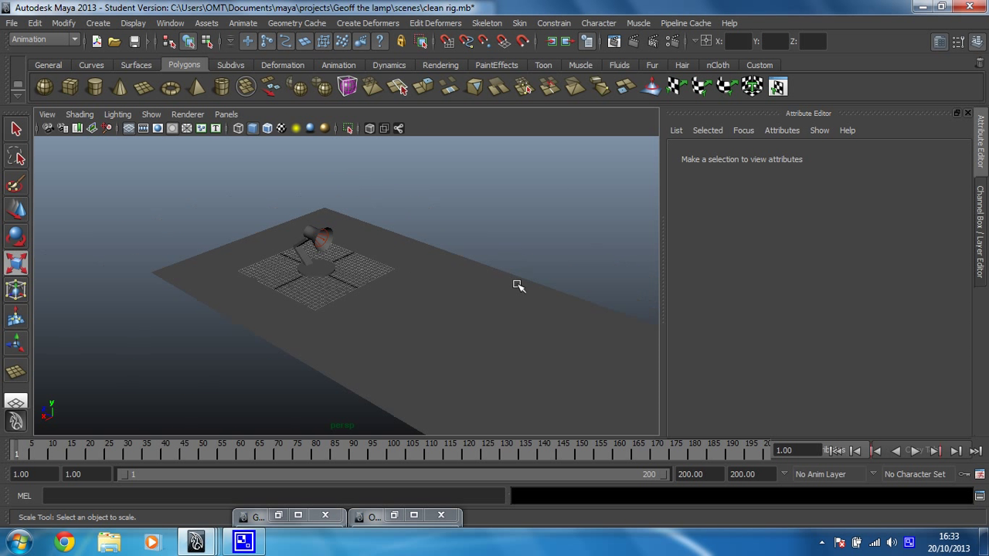
middle_click_drag(518, 286, 388, 239, "alt")
scroll(389, 239, "down", 2)
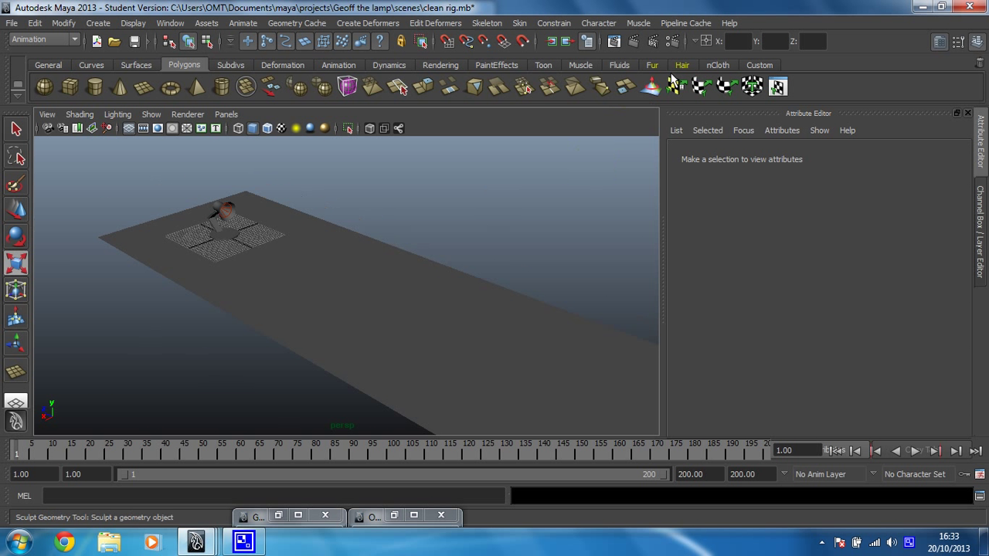
left_click(633, 42)
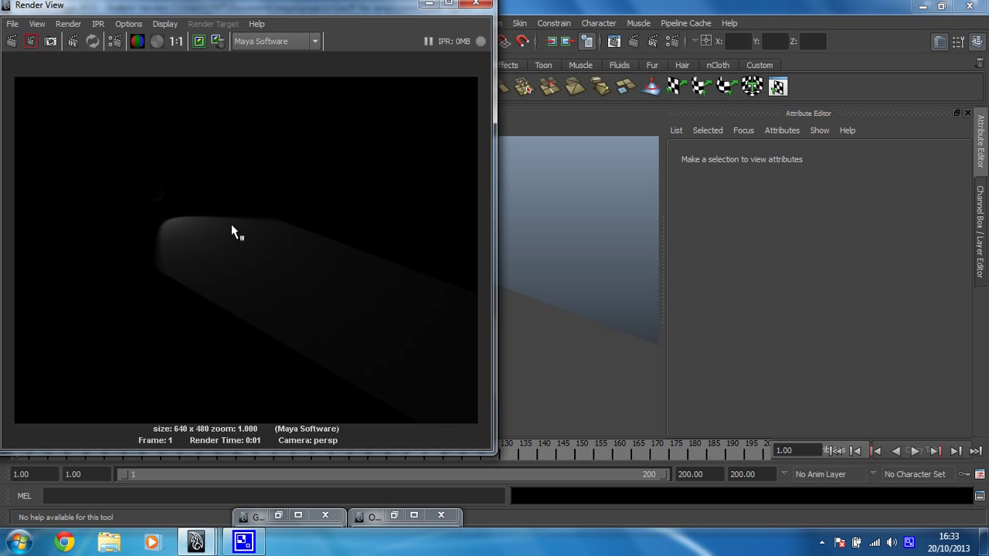
left_click(476, 4)
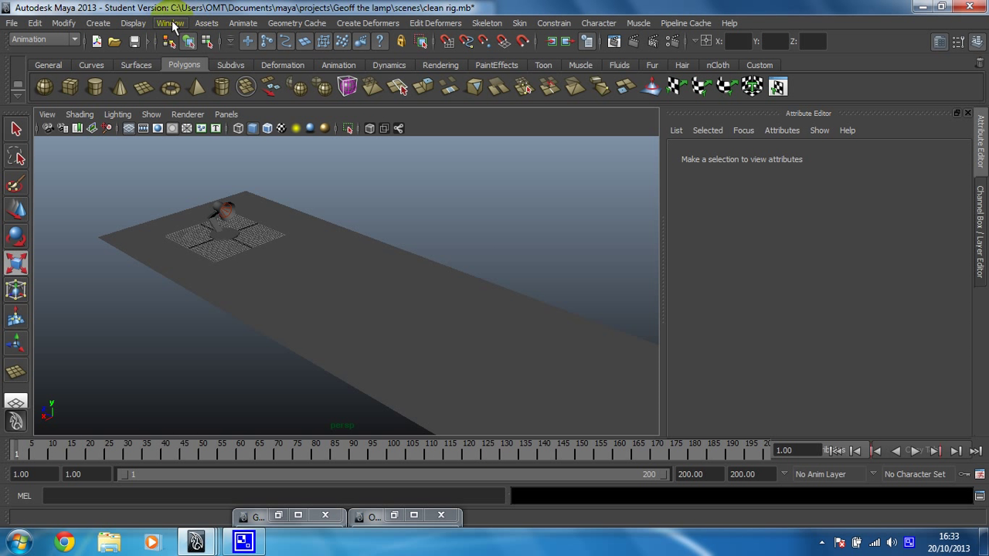
Add an ambient light to the scene
left_click(98, 24)
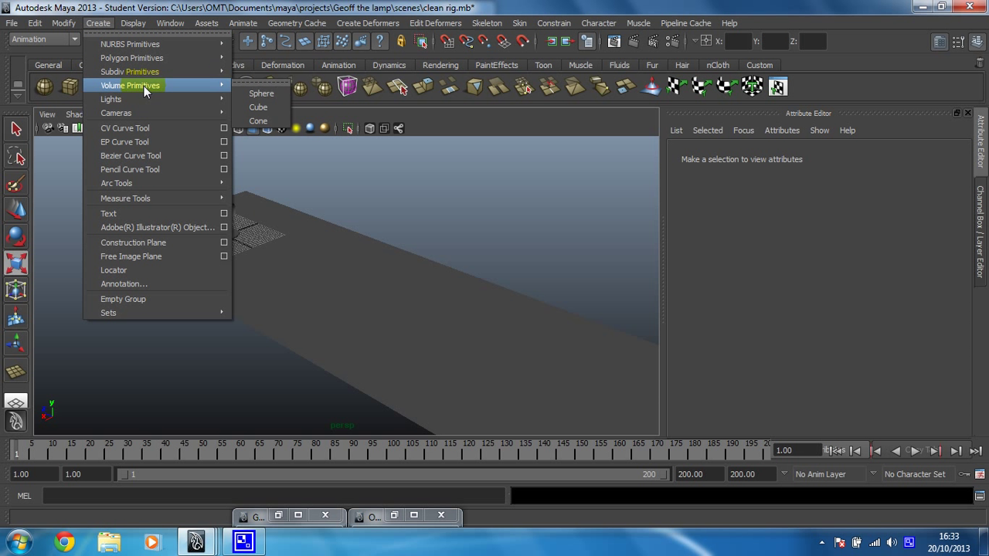
mouse_move(166, 99)
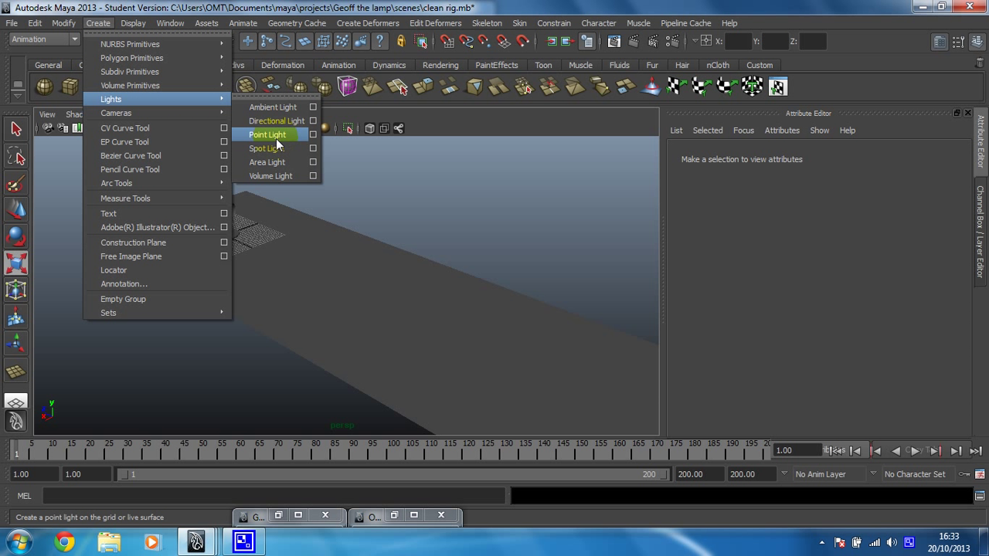
left_click(277, 110)
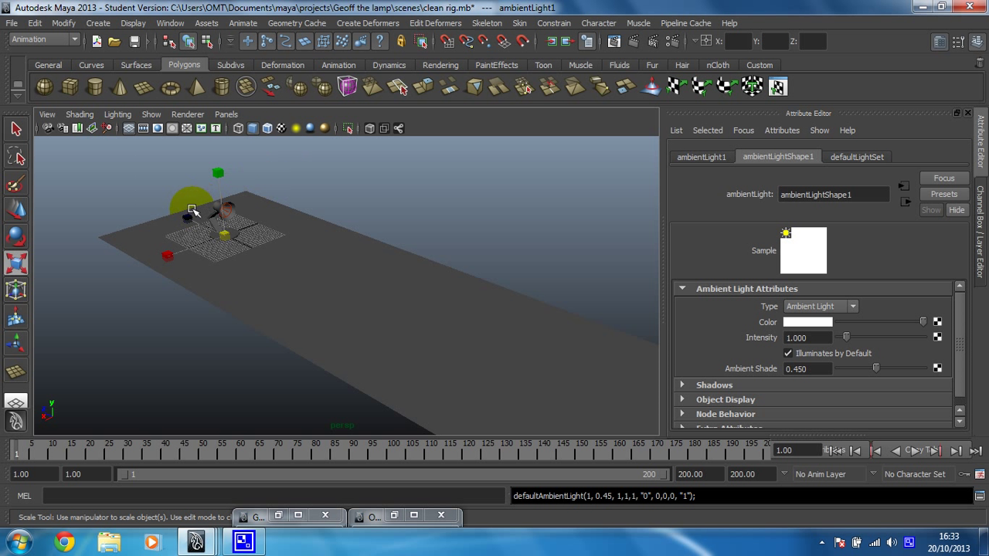
Move the ambient light to about 20.4 cm in Y and 41.7 cm in Z, and set its intensity to 0.5
key("w")
left_click_drag(222, 189, 85, 145)
left_click_drag(820, 337, 723, 336)
type("0.5")
key("Return")
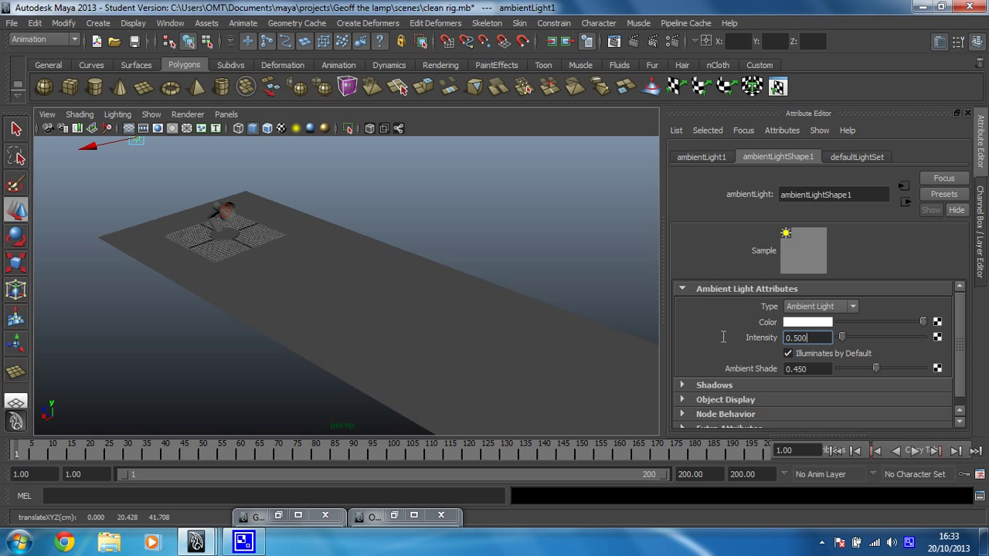
Render the current frame from the perspective camera to check the dimmed ambient light, and close the render
left_click(632, 39)
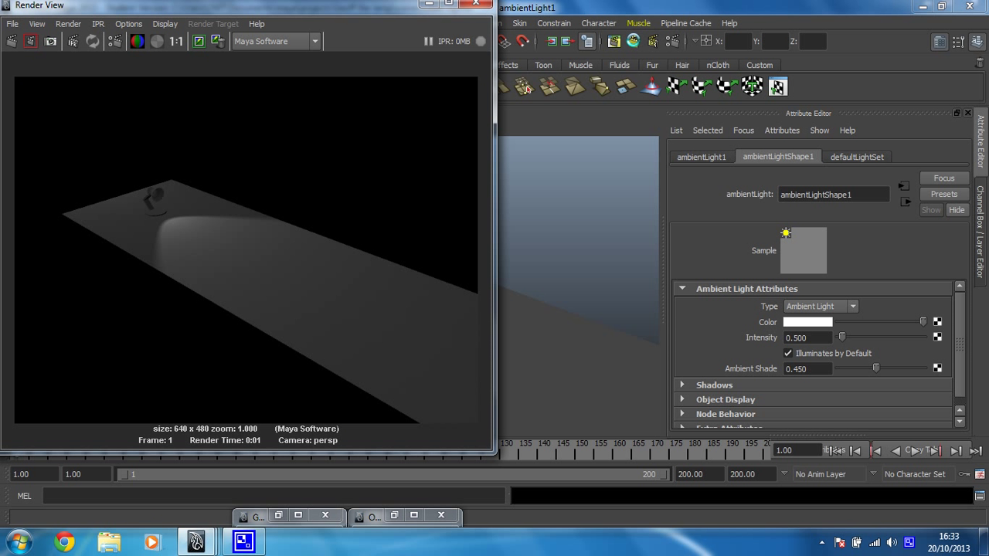
left_click(482, 4)
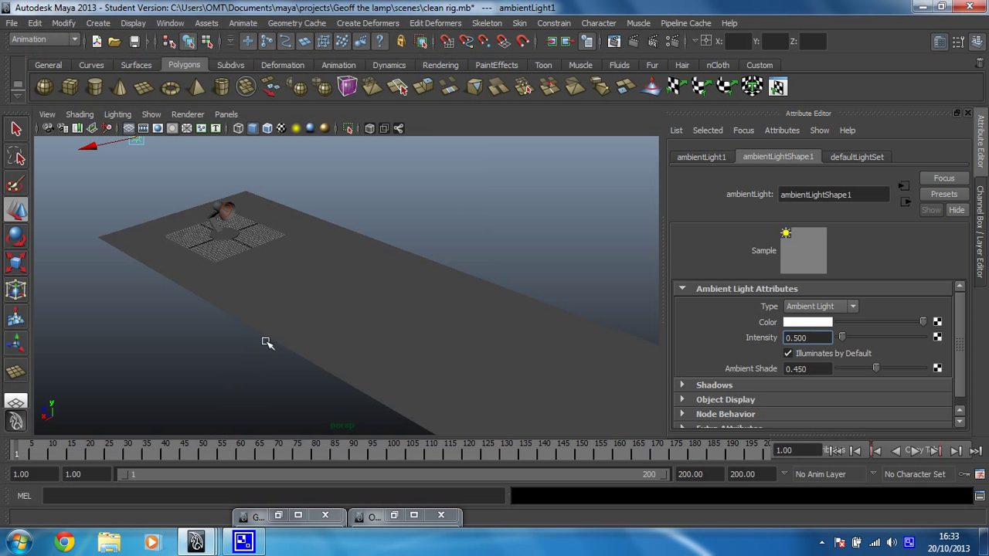
Parent the spot light to the lamp head's cylinder so that it follows the lamp's animation
scroll(287, 292, "up", 5)
middle_click_drag(258, 274, 476, 450, "alt")
scroll(348, 354, "up", 5)
middle_click_drag(429, 404, 346, 315, "alt")
left_click(338, 319)
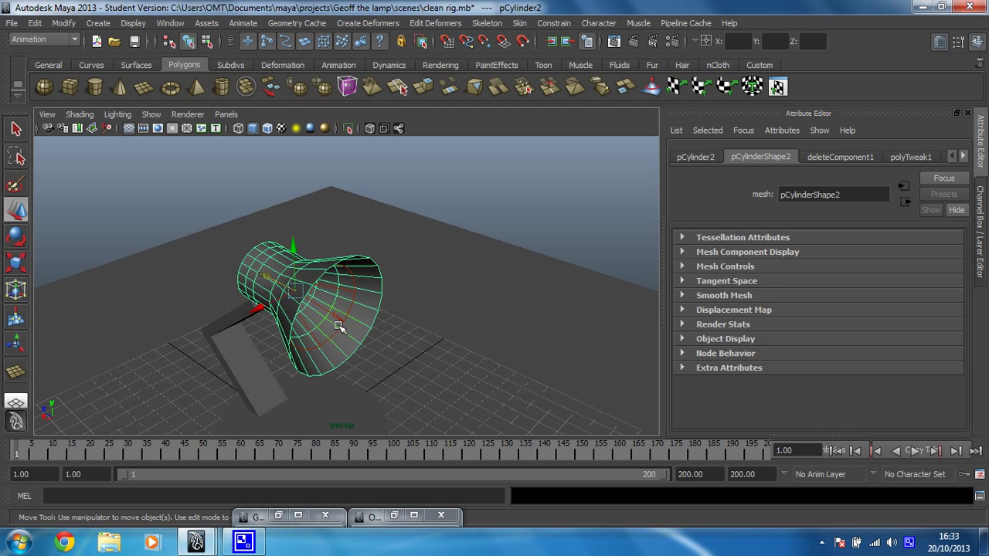
left_click(444, 372)
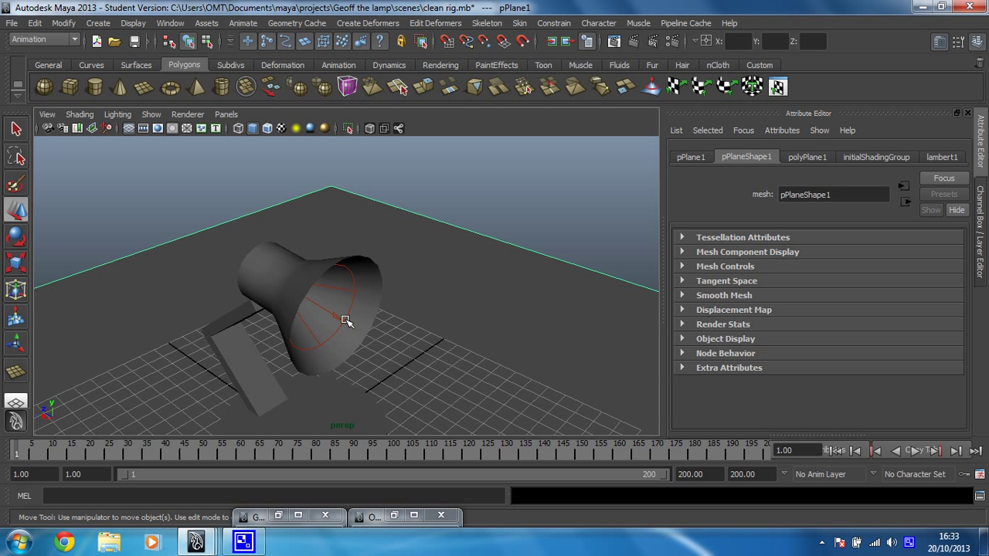
left_click(344, 319)
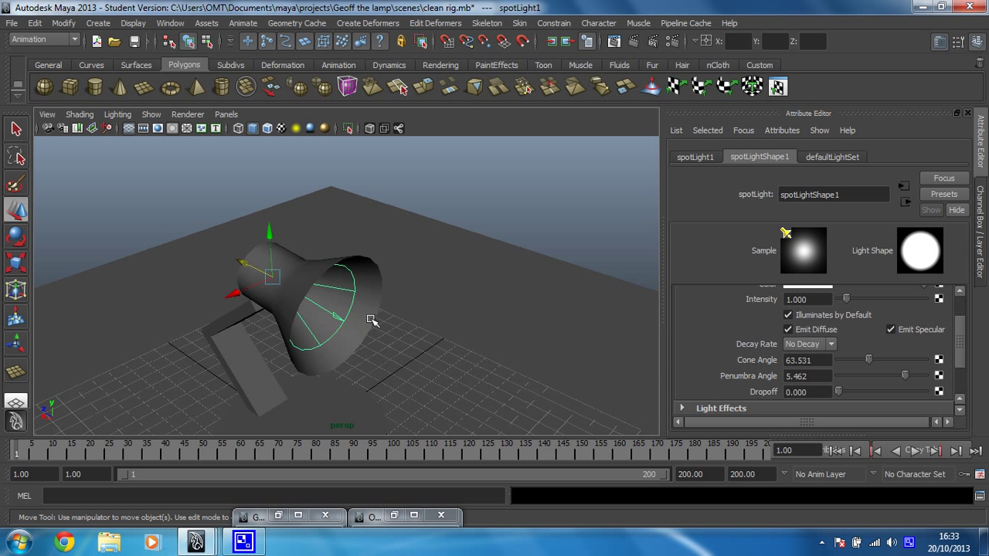
left_click(371, 319)
key("p")
Play back the animation to check that the spot light travels with the lamp head, and stop it partway
scroll(371, 319, "down", 6)
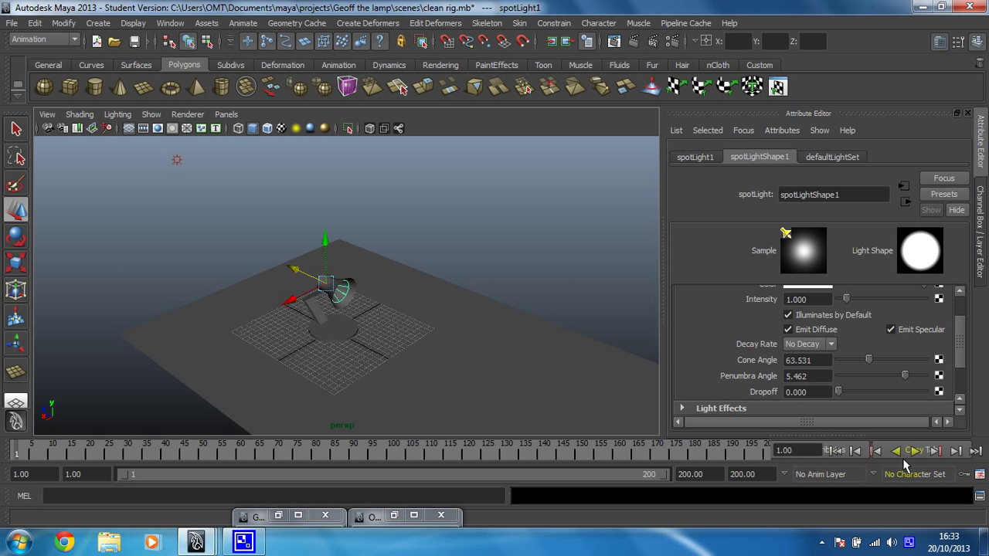
left_click(914, 451)
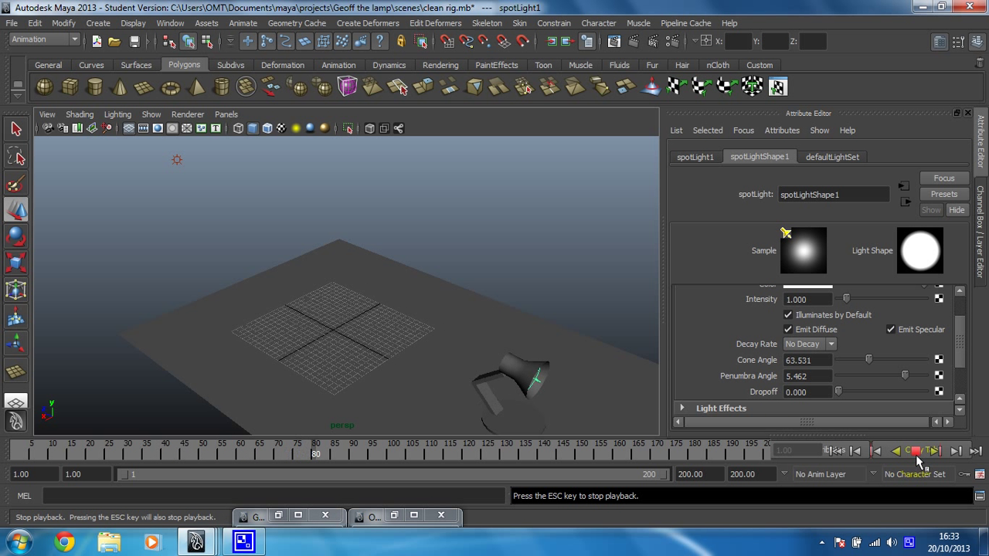
left_click(916, 456)
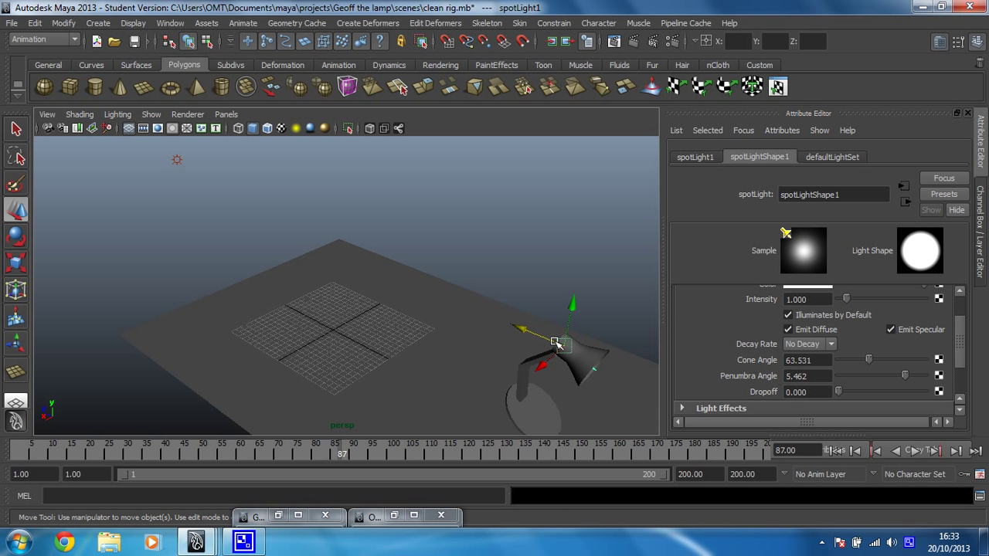
Playblast the animation from a perspective view framing the lamp and the long floor, review the video and close it
scroll(556, 343, "down", 3)
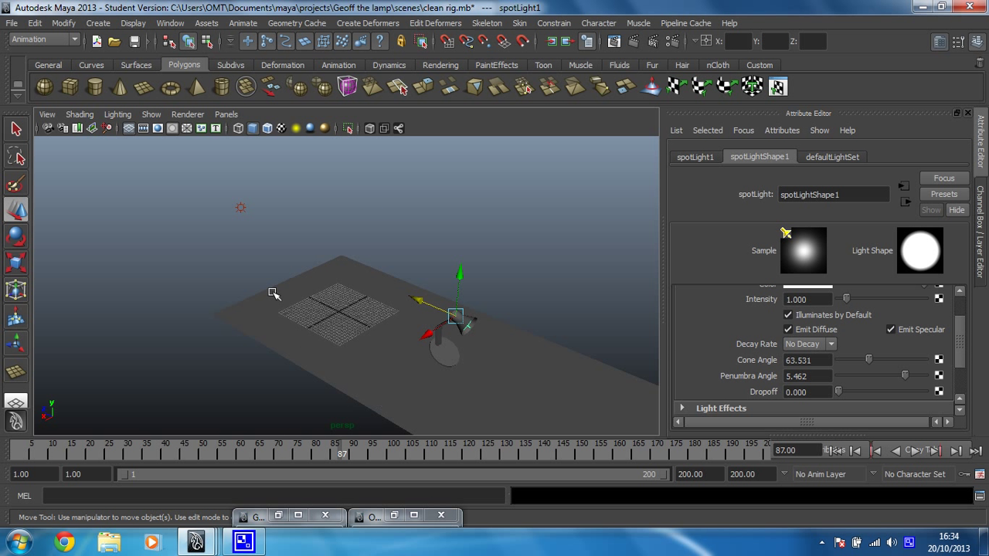
middle_click_drag(439, 346, 204, 240, "alt")
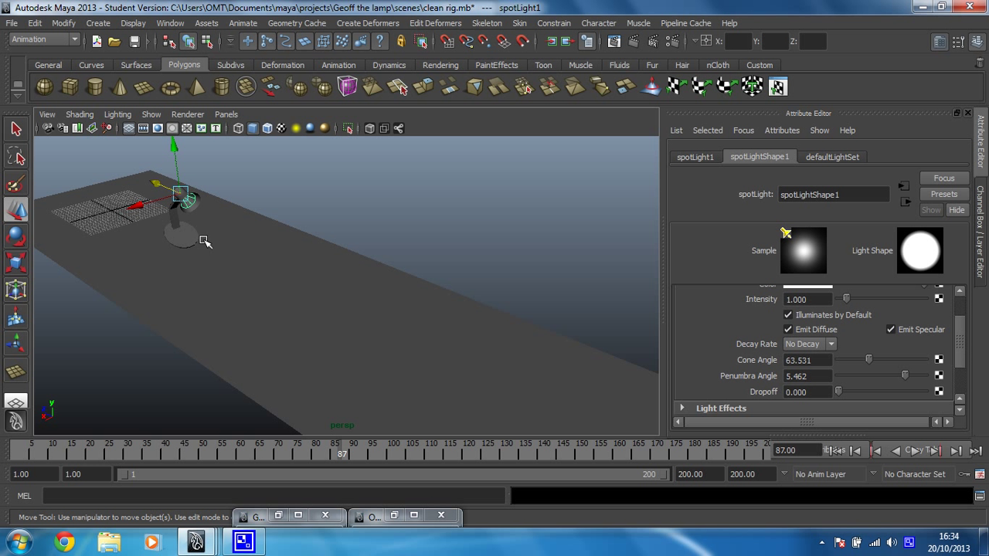
right_click(389, 446)
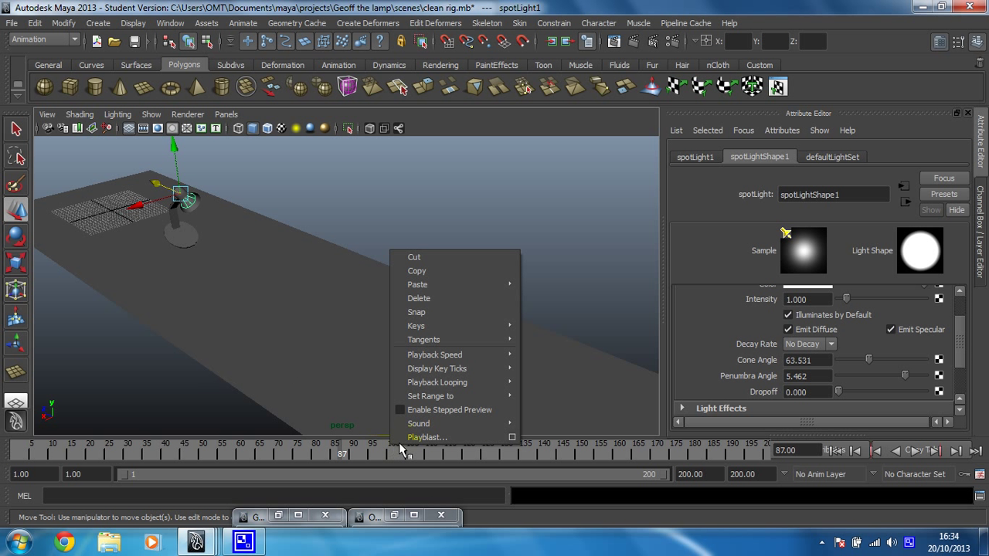
left_click(429, 437)
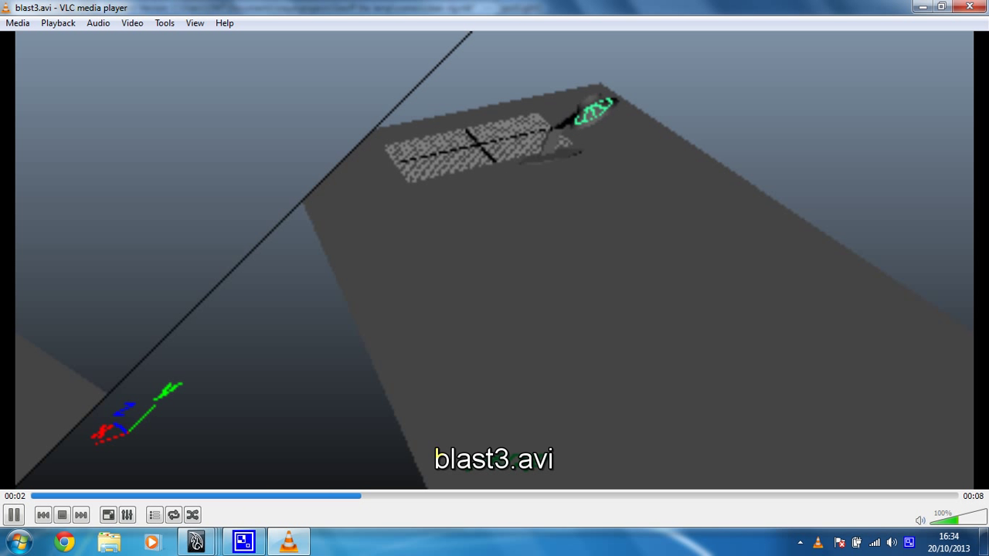
left_click(8, 515)
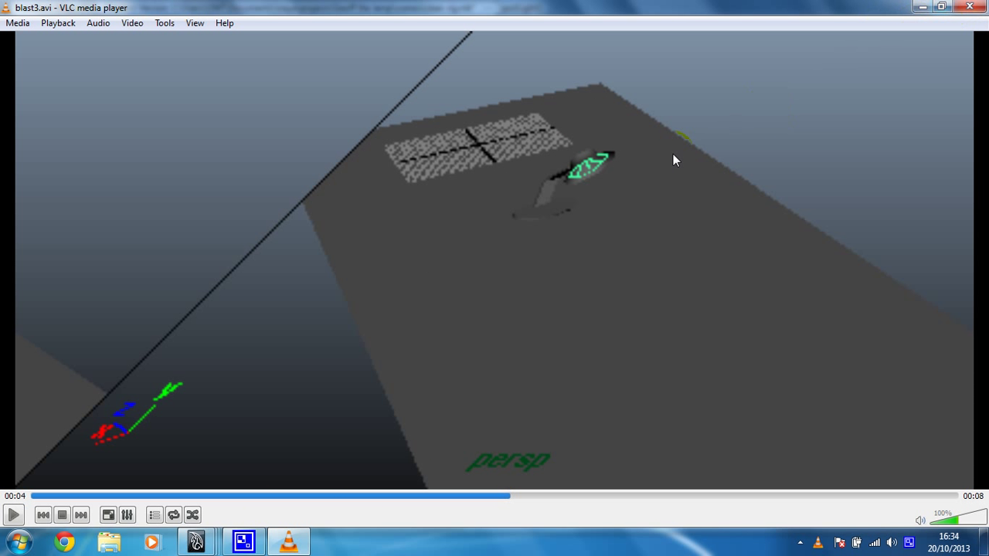
left_click(969, 7)
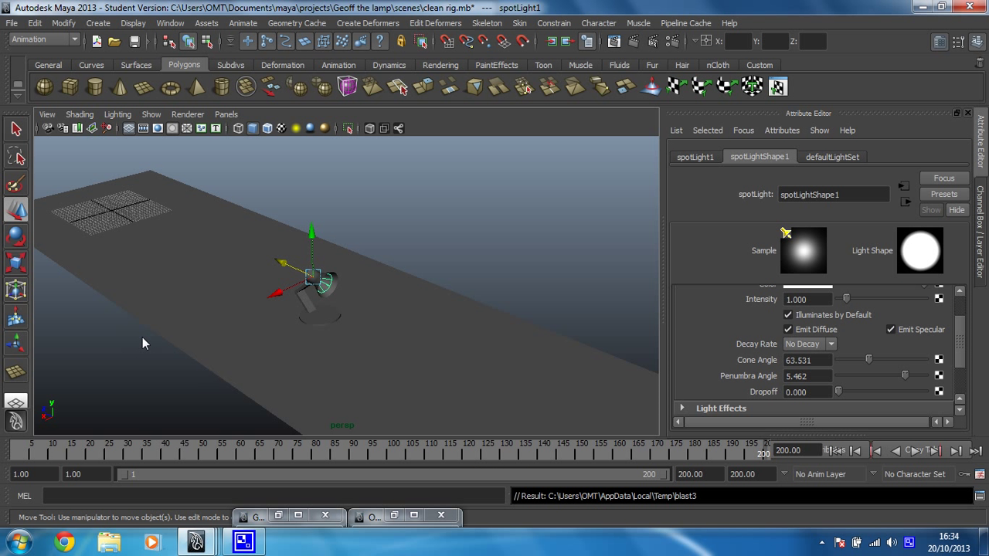